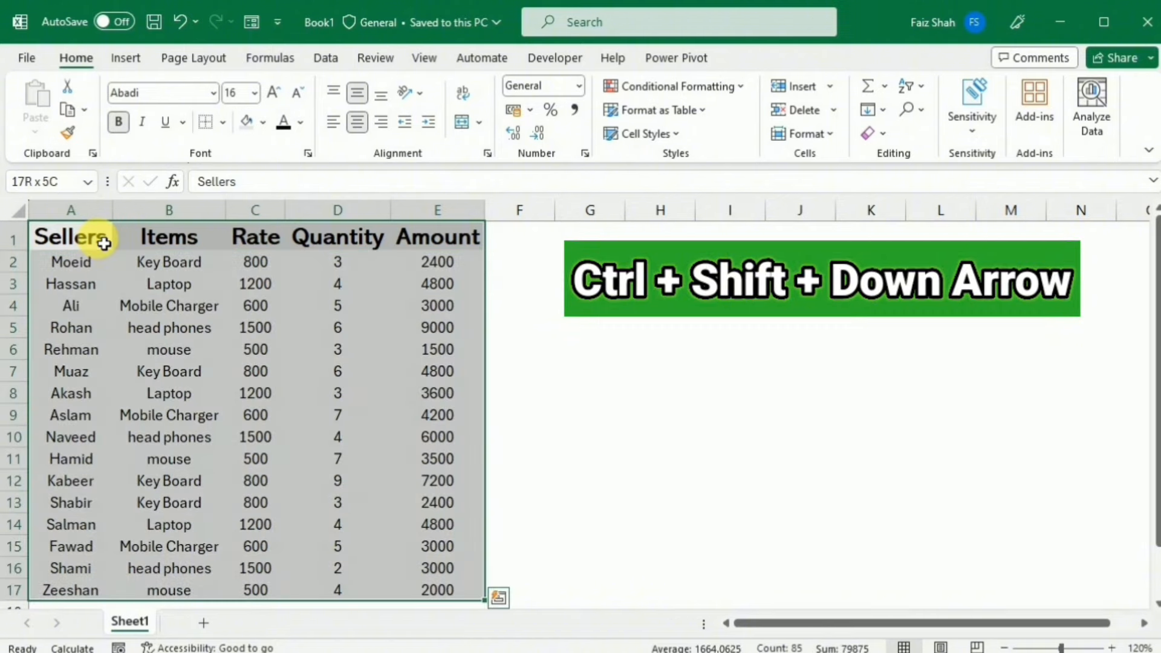
Select the Items column from its header to the last filled row, then select the entire data range
key("Right")
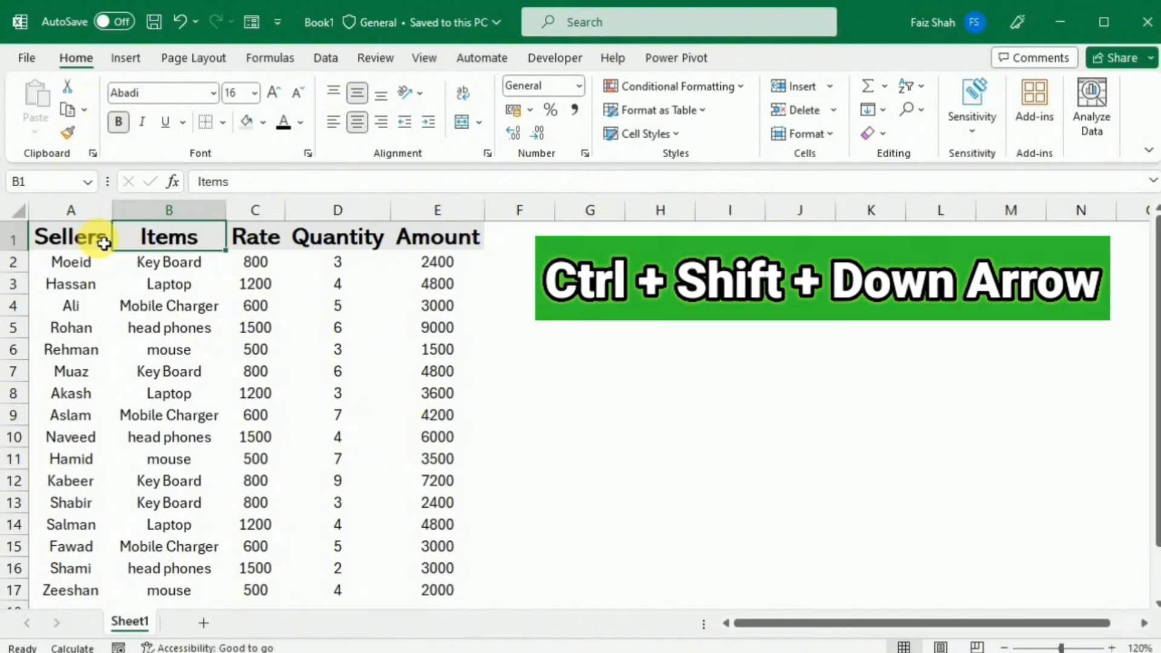
key("ctrl+shift+Down")
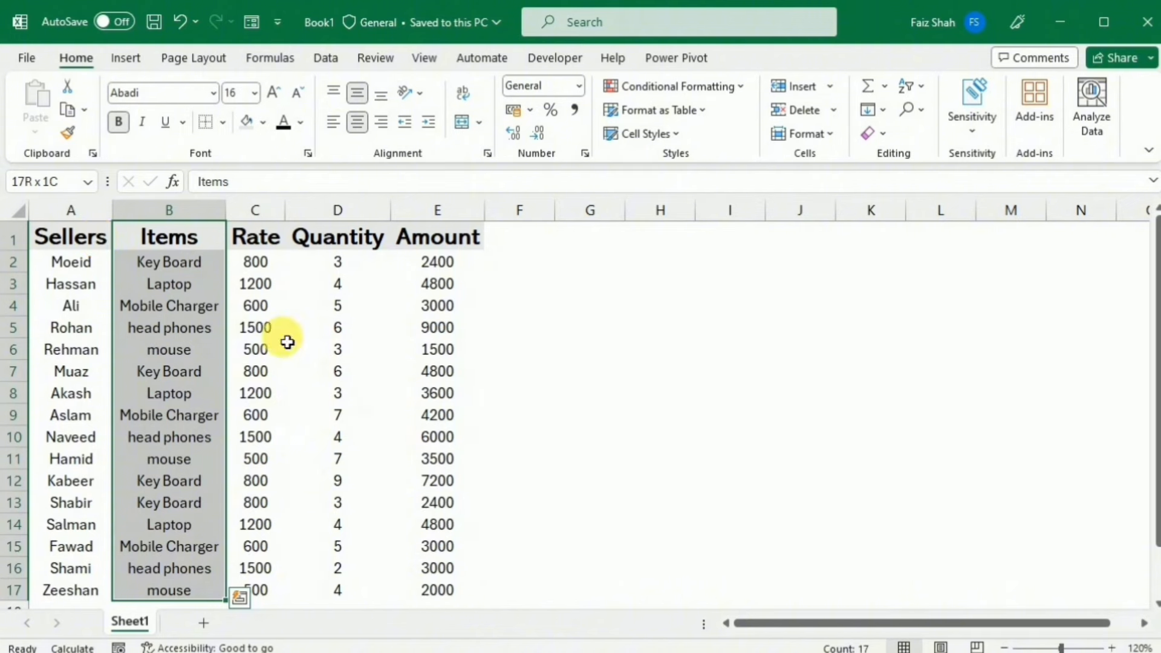
left_click(264, 376)
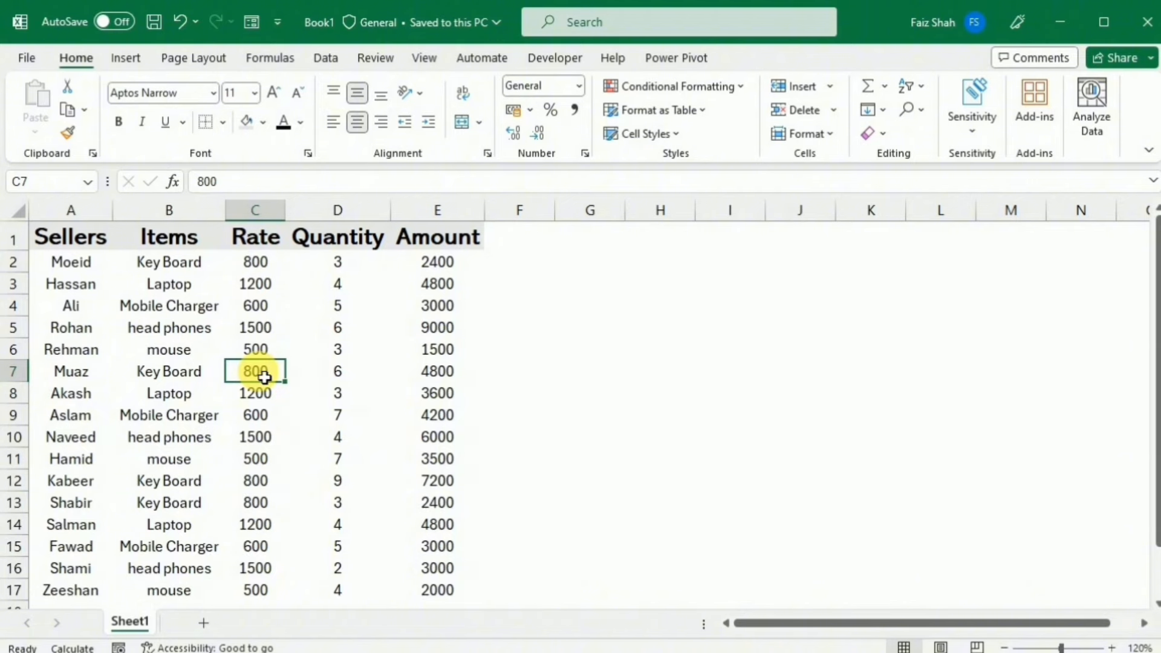
key("ctrl+a")
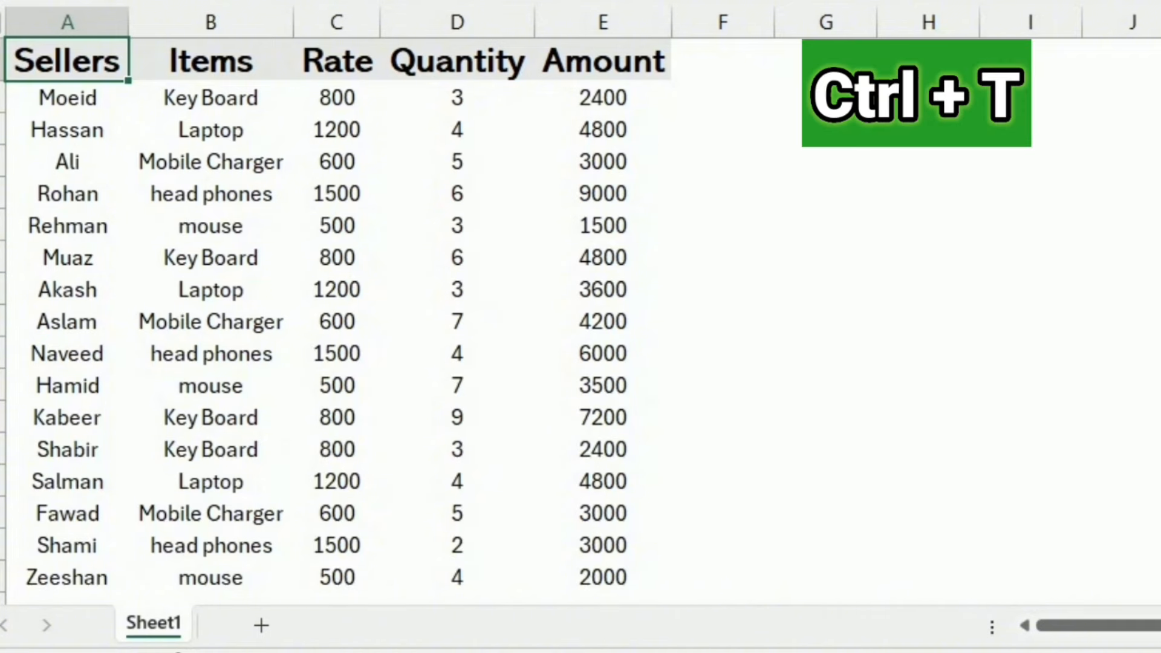
Convert the range A1:E17 into a table with headers and open the filter options of the Items column
key("ctrl+t")
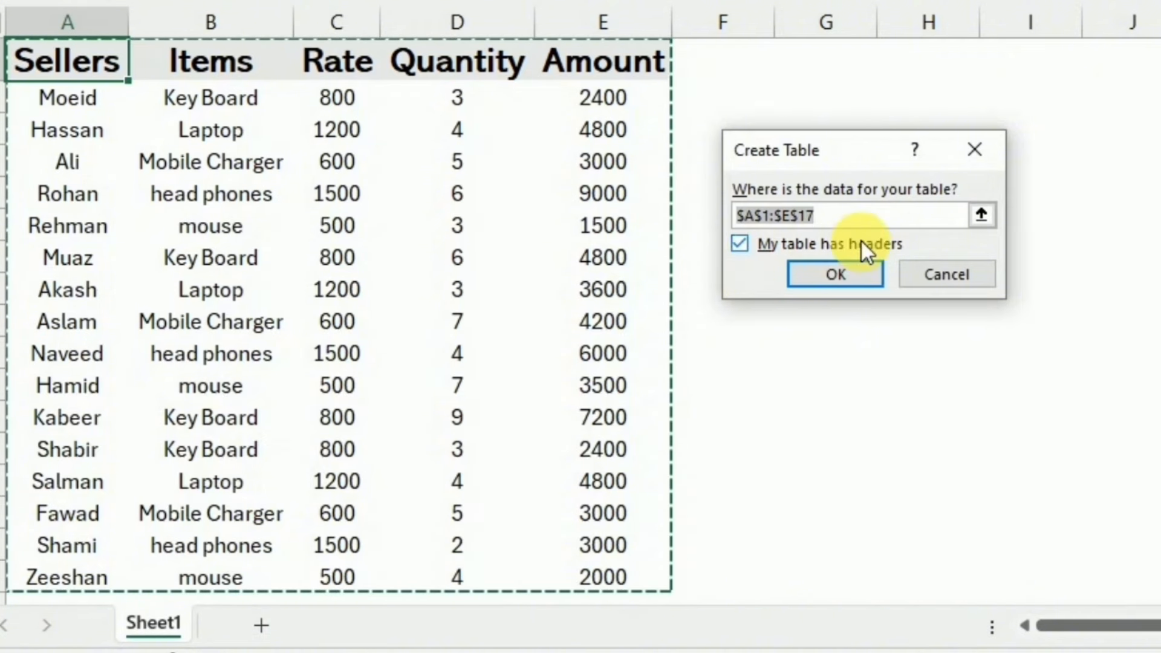
left_click(863, 271)
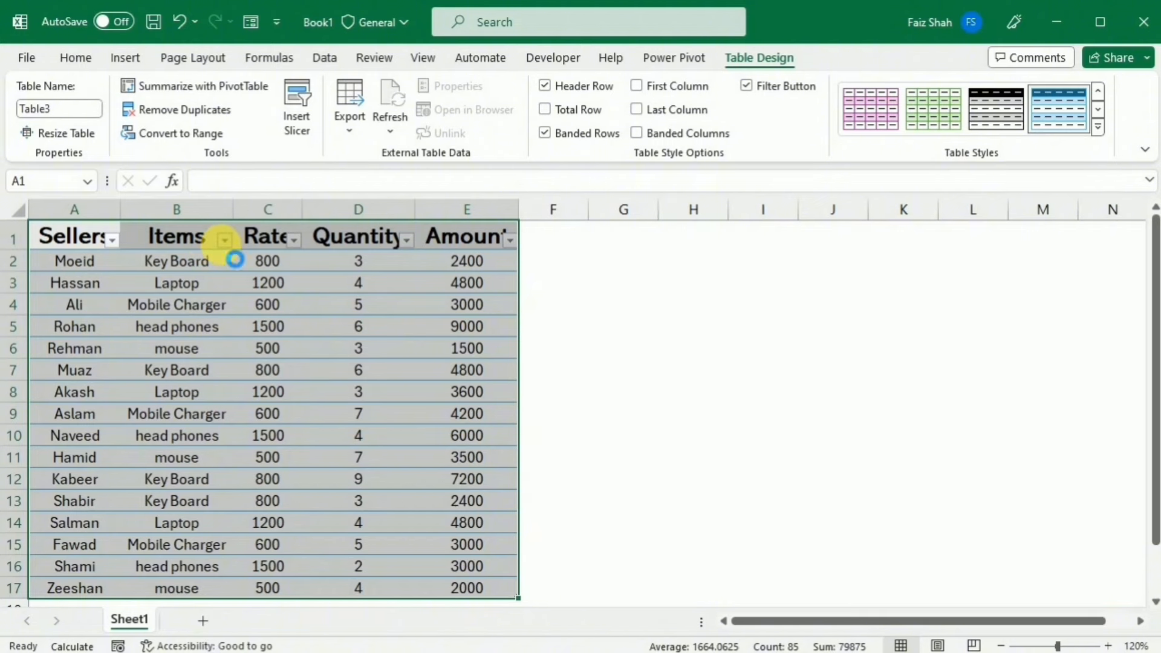
left_click(223, 242)
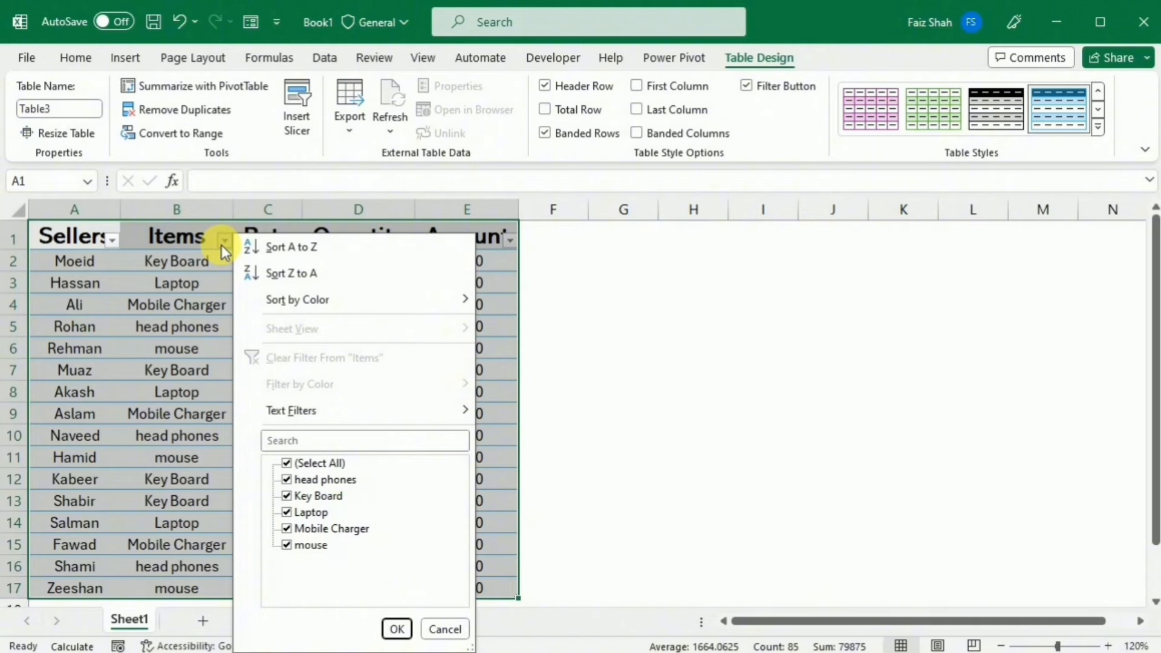
left_click(85, 245)
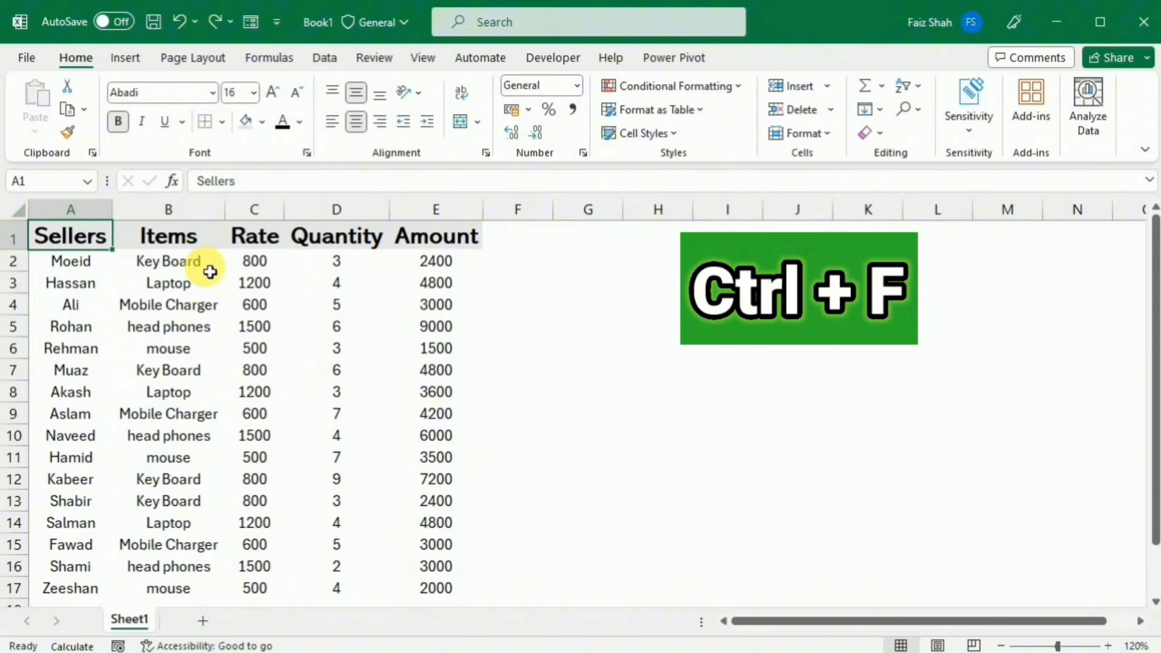
Search the sheet for the name of the seller in row 11 and close the search dialog
key("ctrl+f")
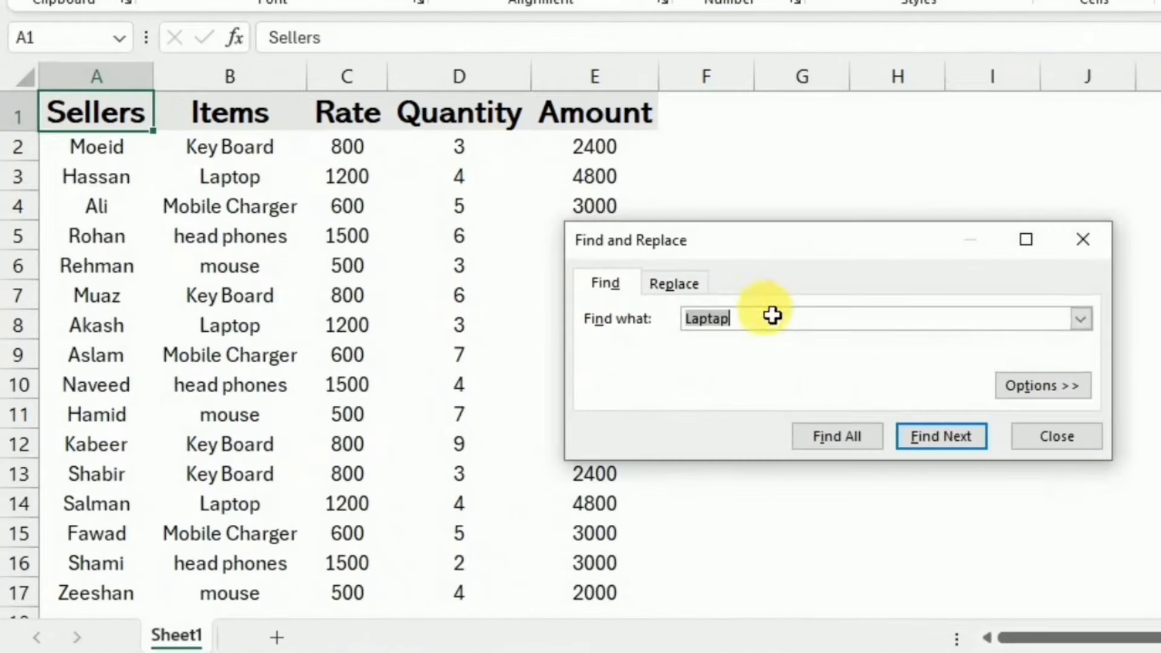
key("BackSpace")
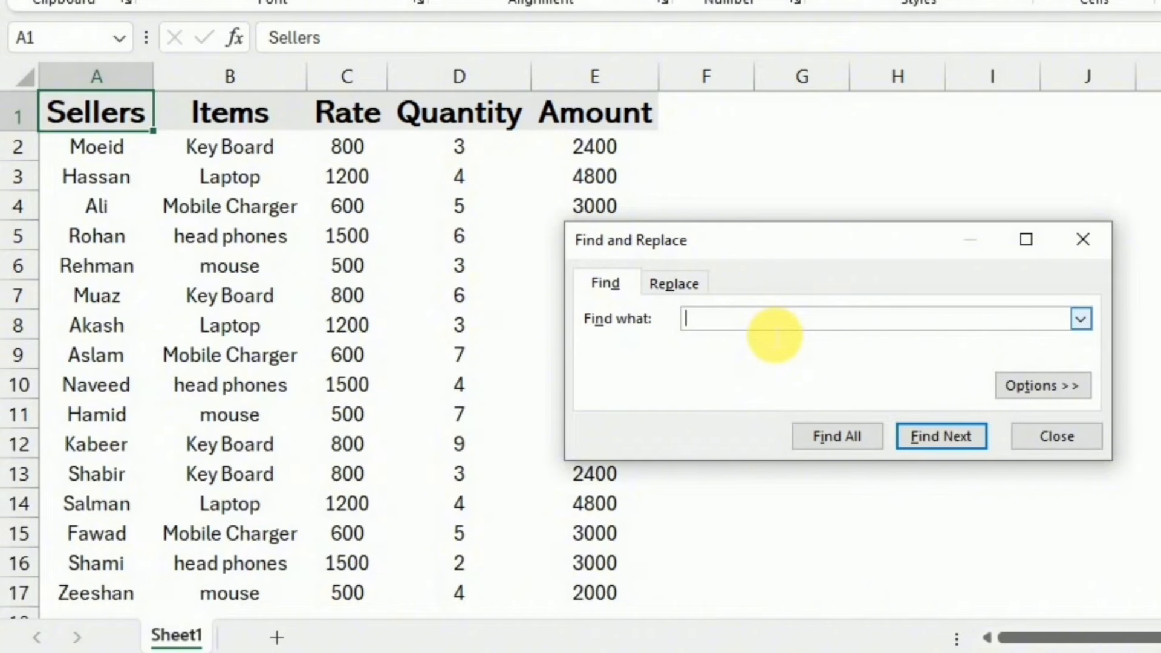
type("hamid")
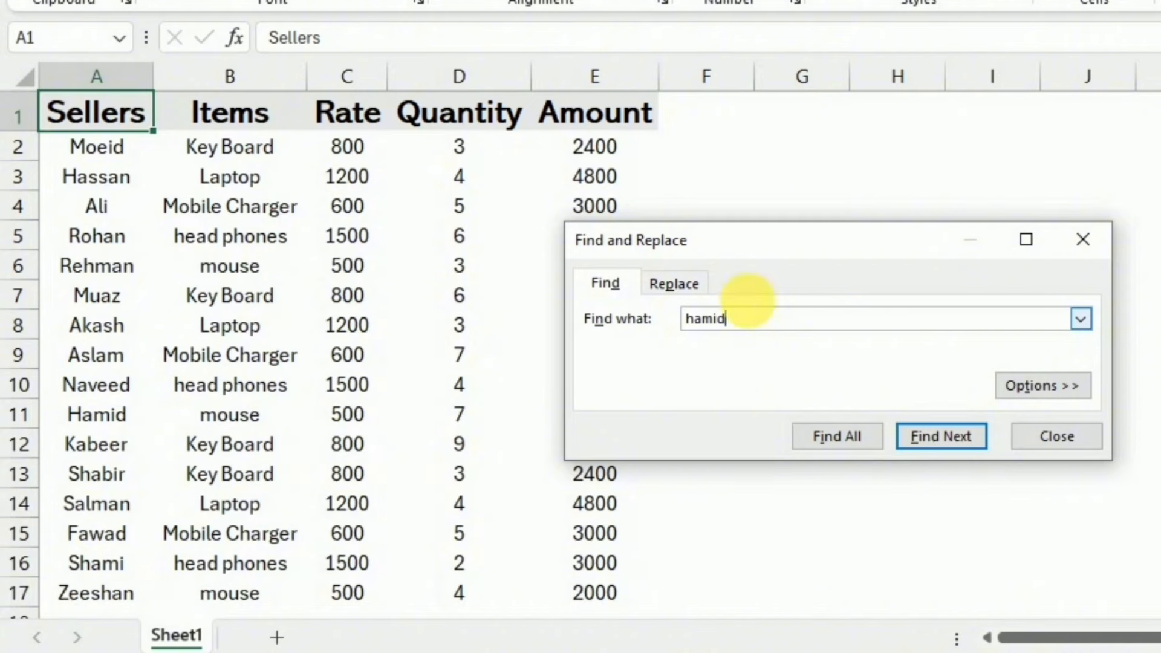
left_click(941, 441)
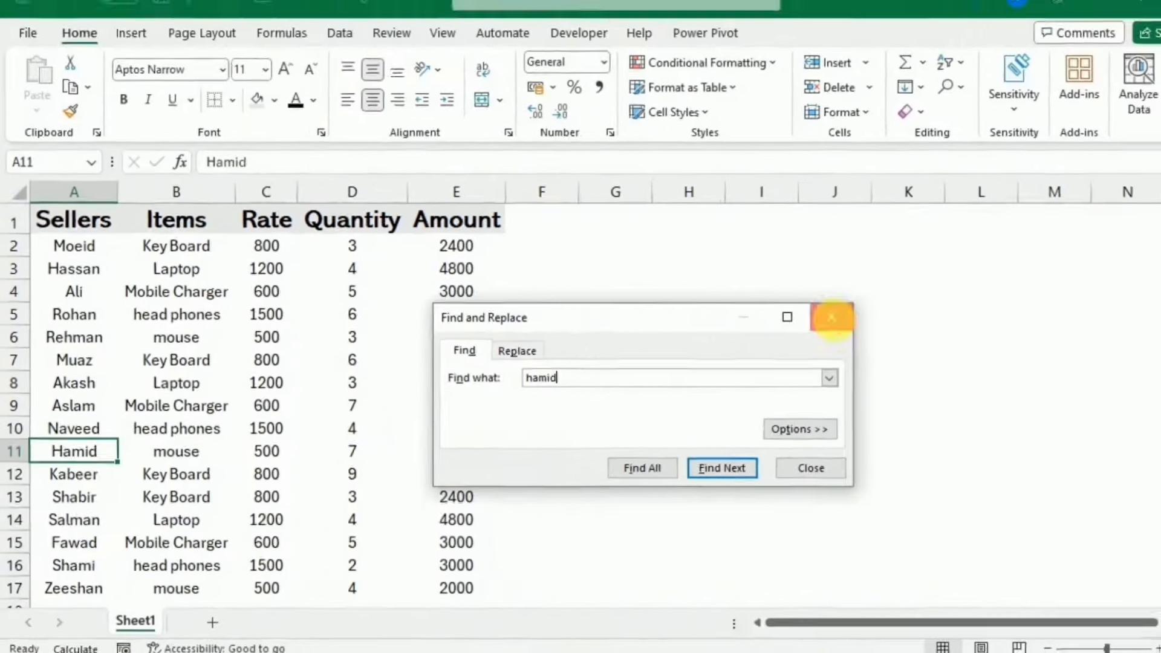
left_click(1083, 239)
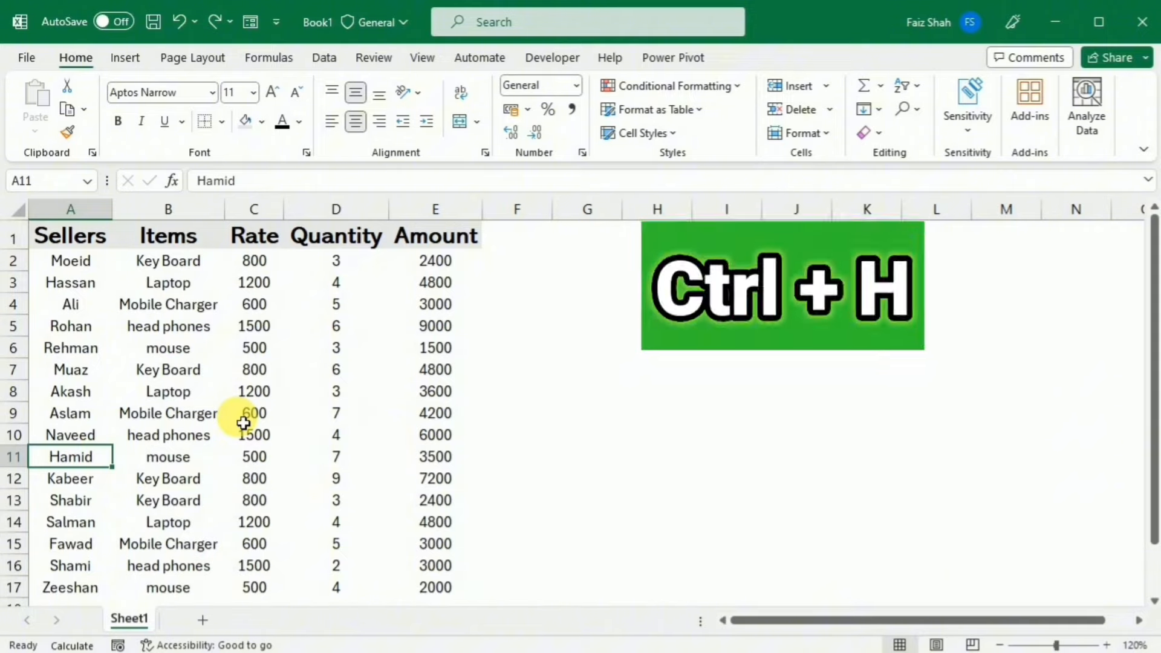
Replace all occurrences of the row 11 seller's name with a different first name and close the replace dialog
key("ctrl+h")
key("Tab")
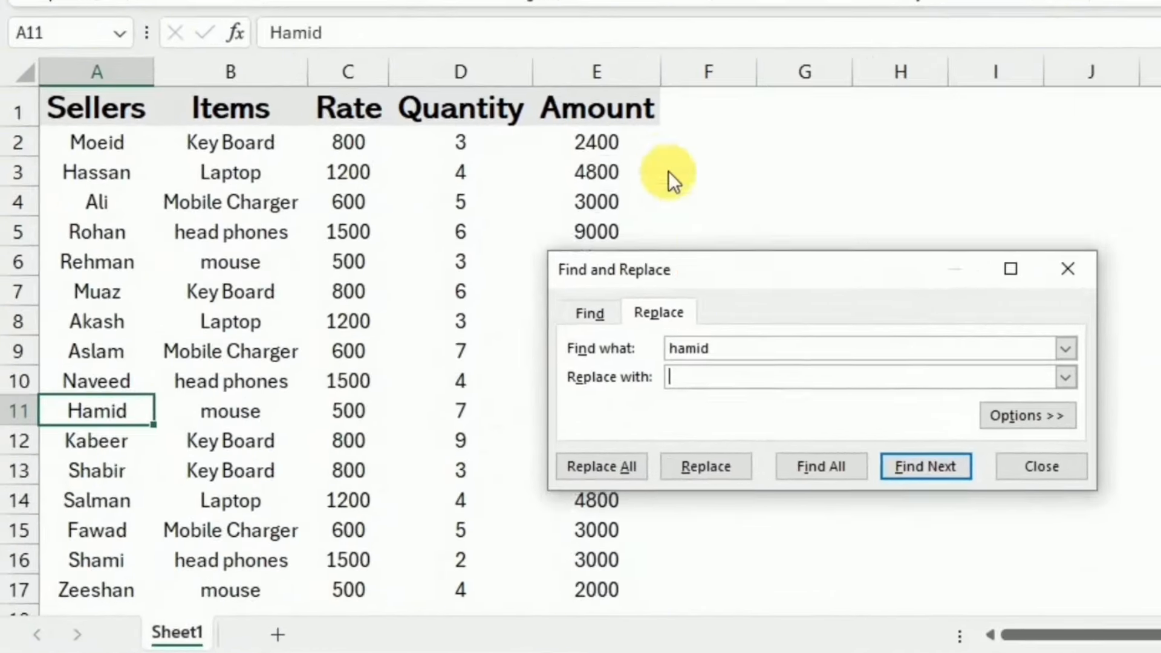
left_click_drag(668, 172, 651, 132)
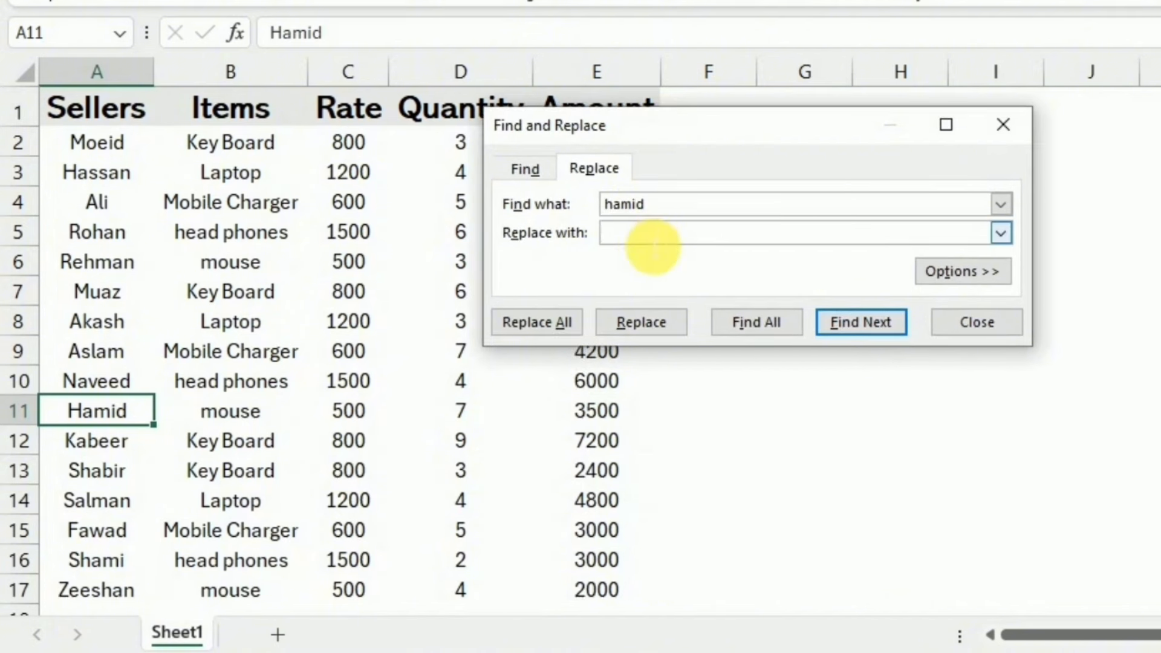
type("Faiz")
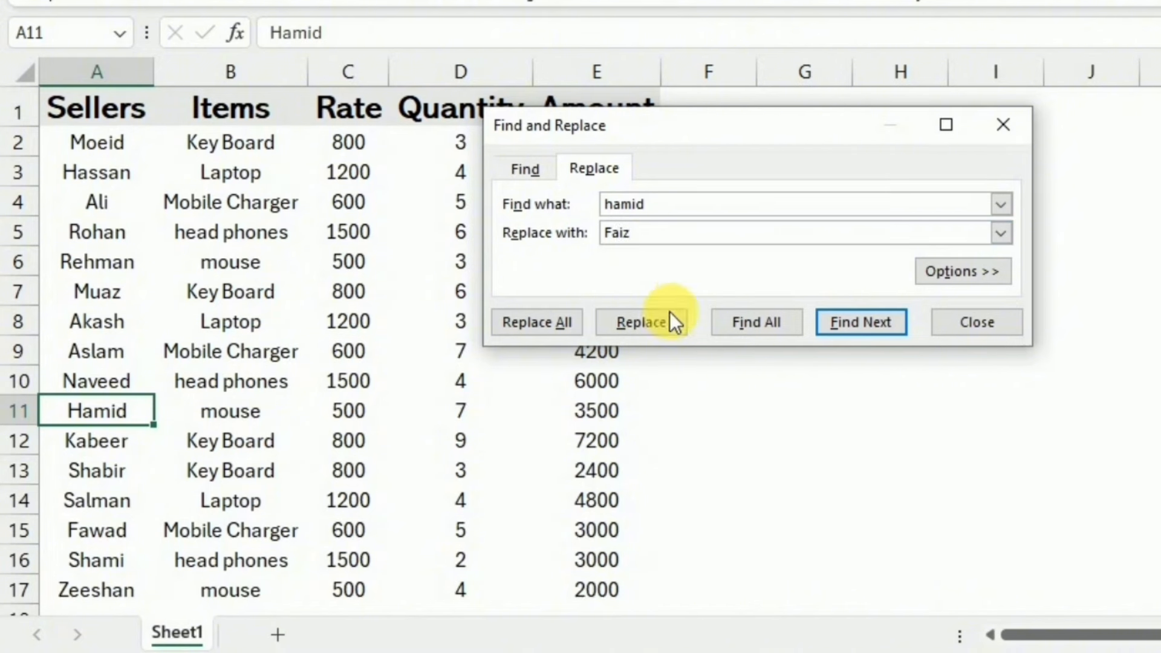
left_click(549, 325)
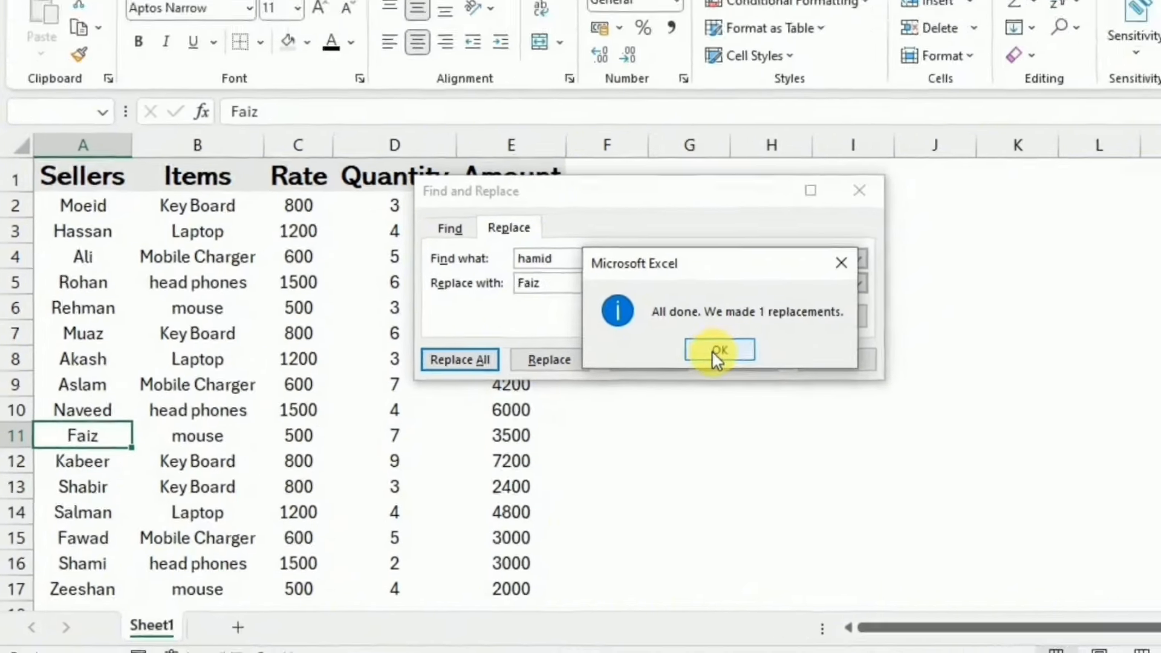
left_click(840, 311)
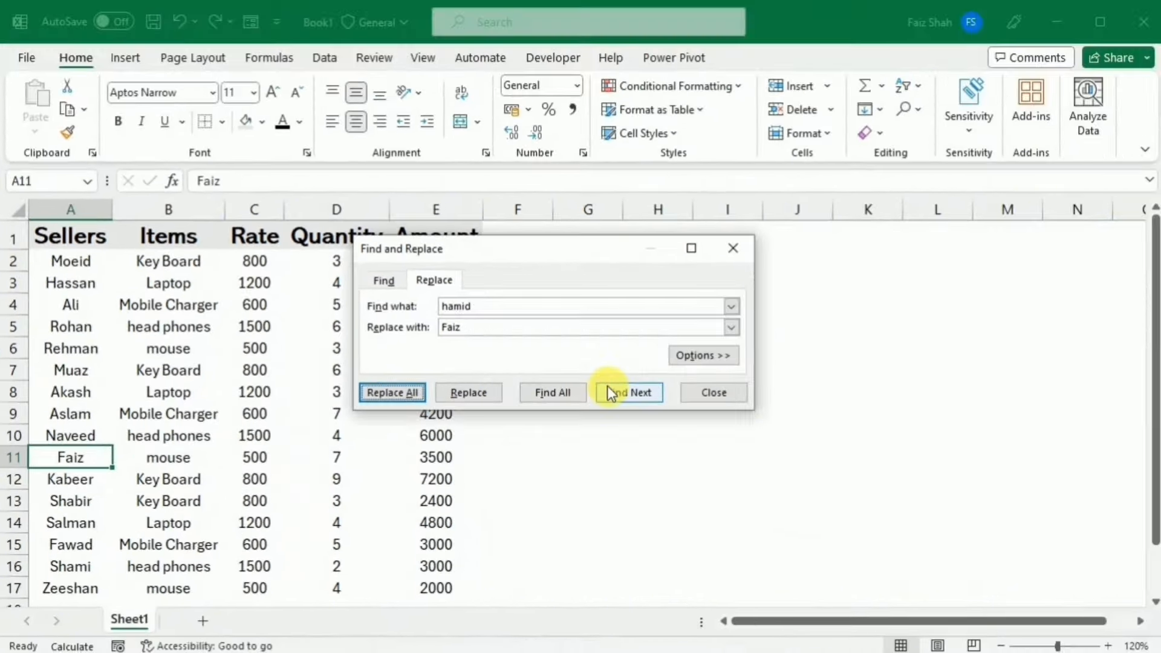
left_click(696, 401)
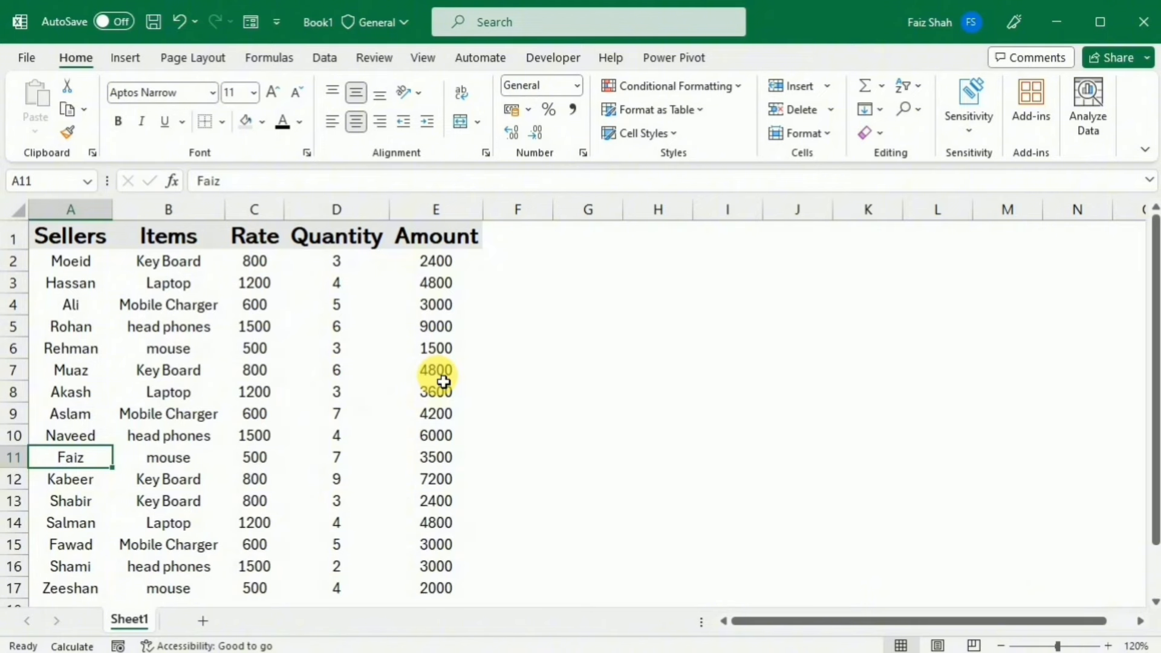
Copy the Amount cells E2:E17
left_click(435, 259)
left_click_drag(436, 262, 447, 589)
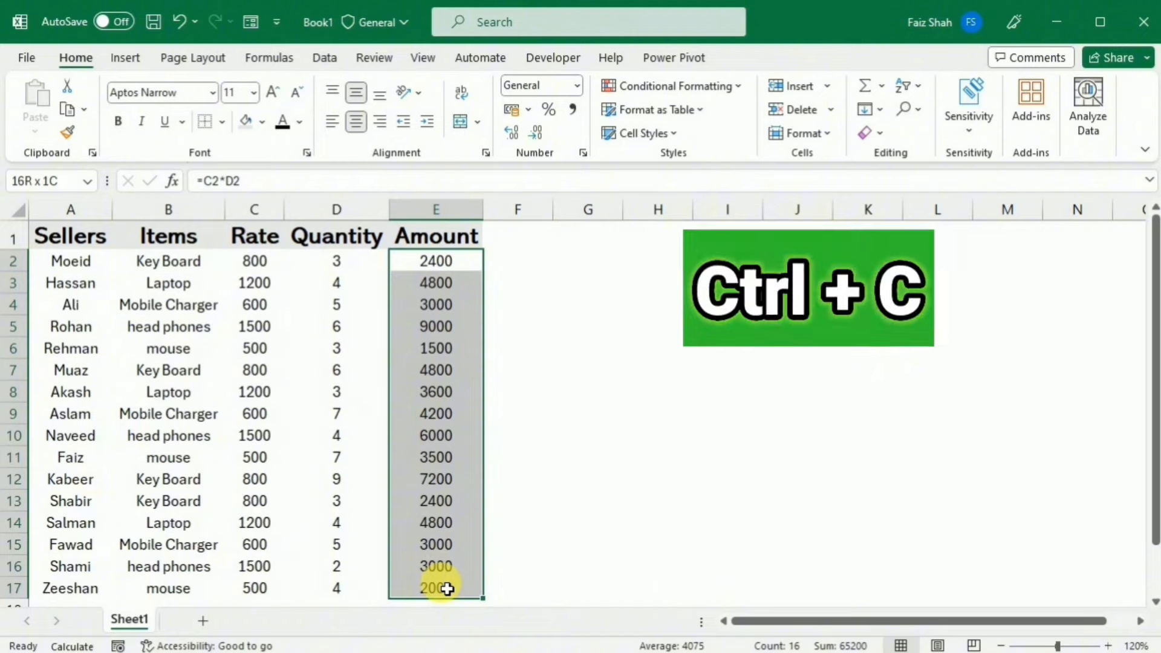
key("ctrl+c")
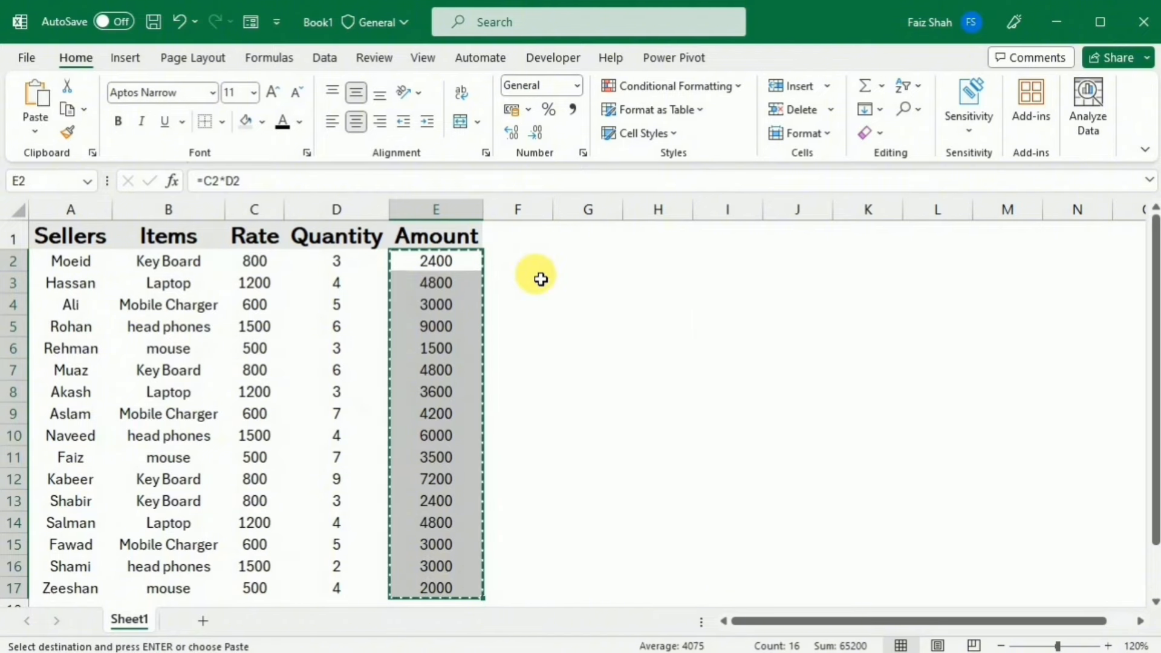
Try a regular paste of the copied Amount cells at G2 and undo it
left_click(567, 265)
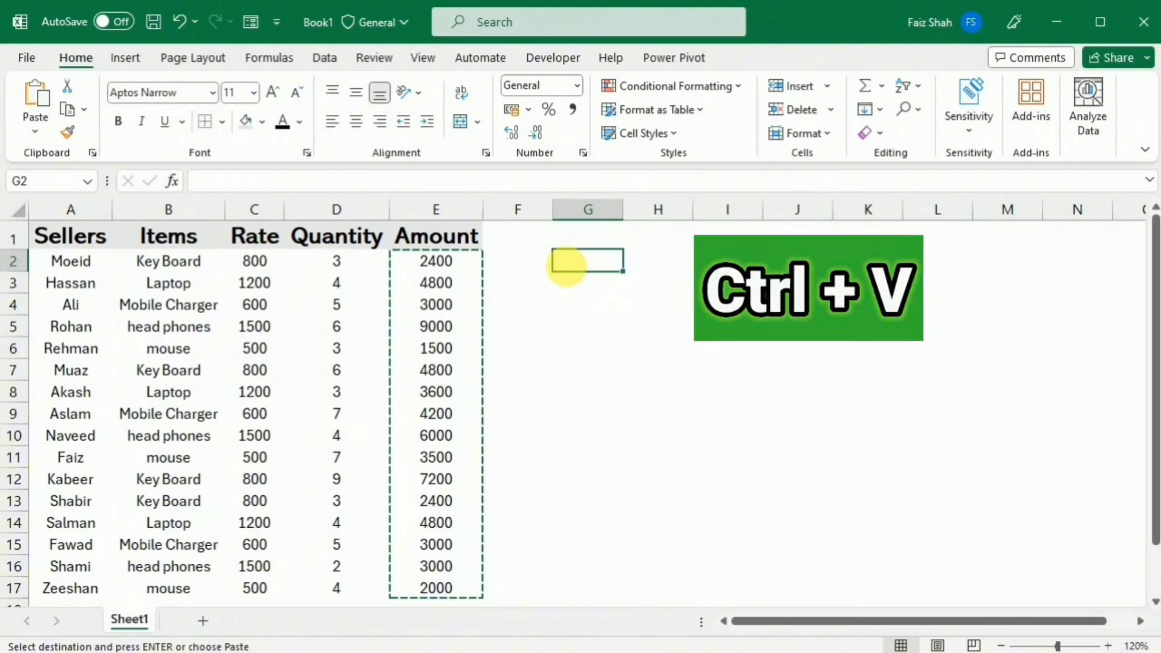
key("ctrl+v")
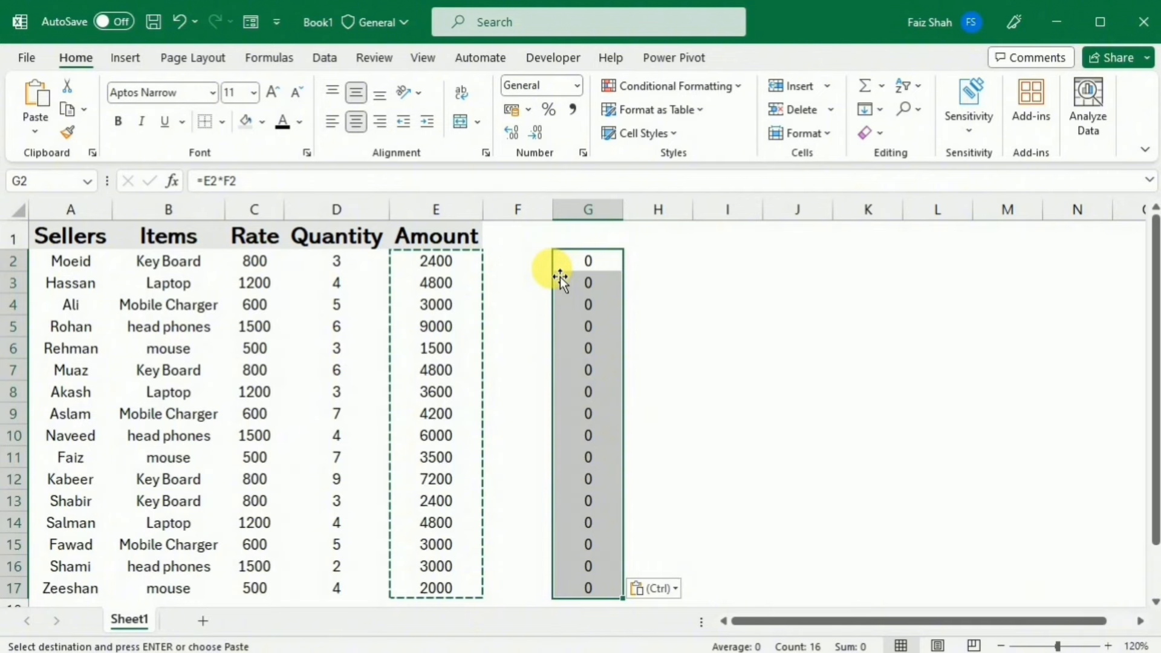
key("ctrl+z")
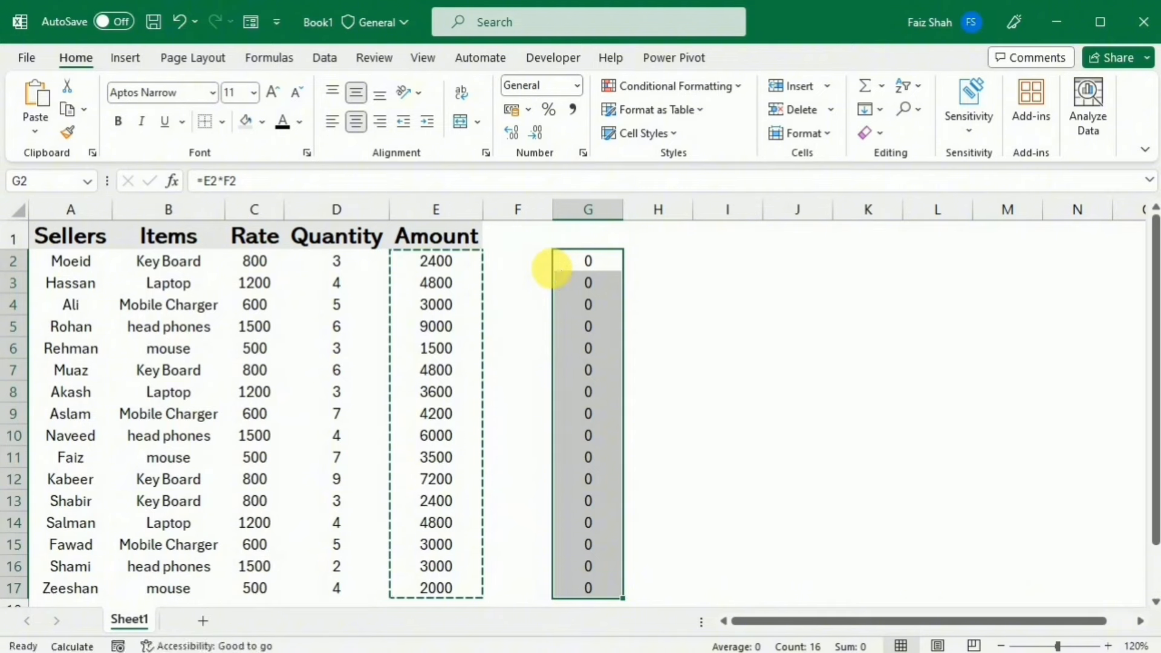
left_click(527, 264)
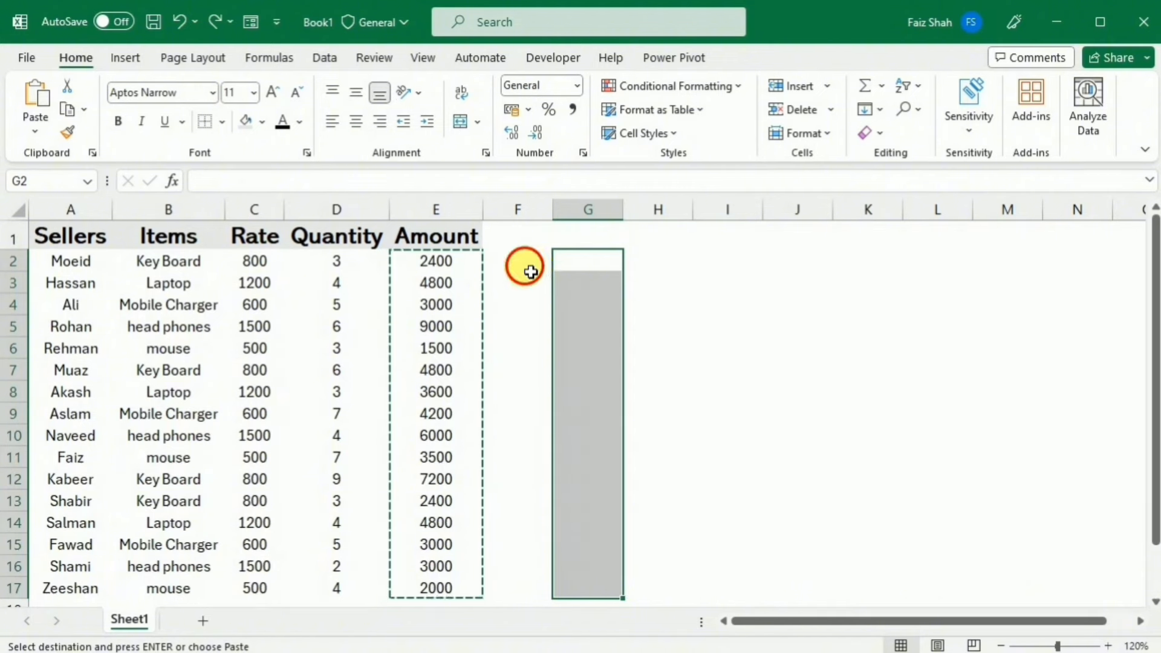
Paste only the values of the copied Amount cells starting at G2 using Paste Special
left_click(583, 269)
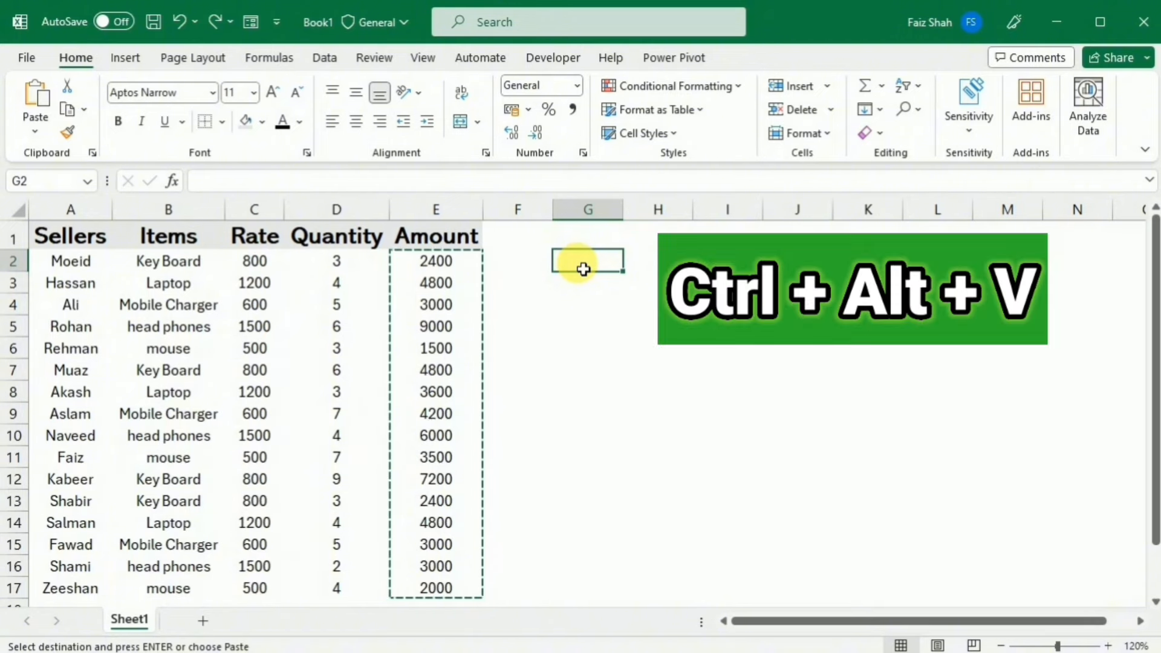
key("ctrl+alt+v")
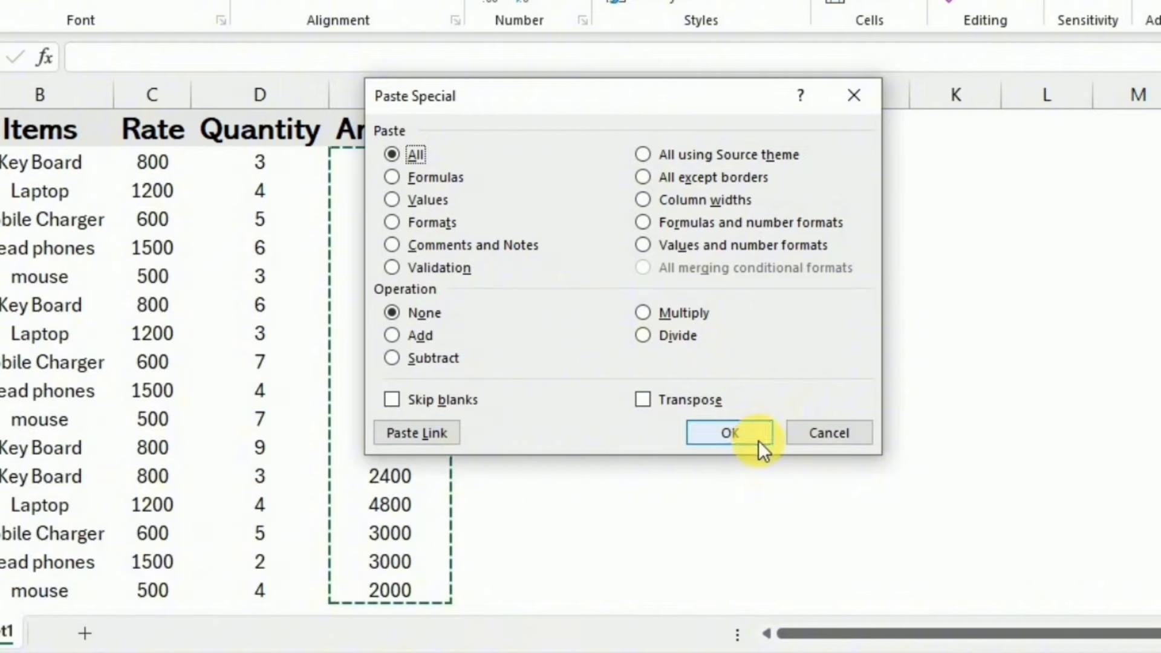
left_click(409, 197)
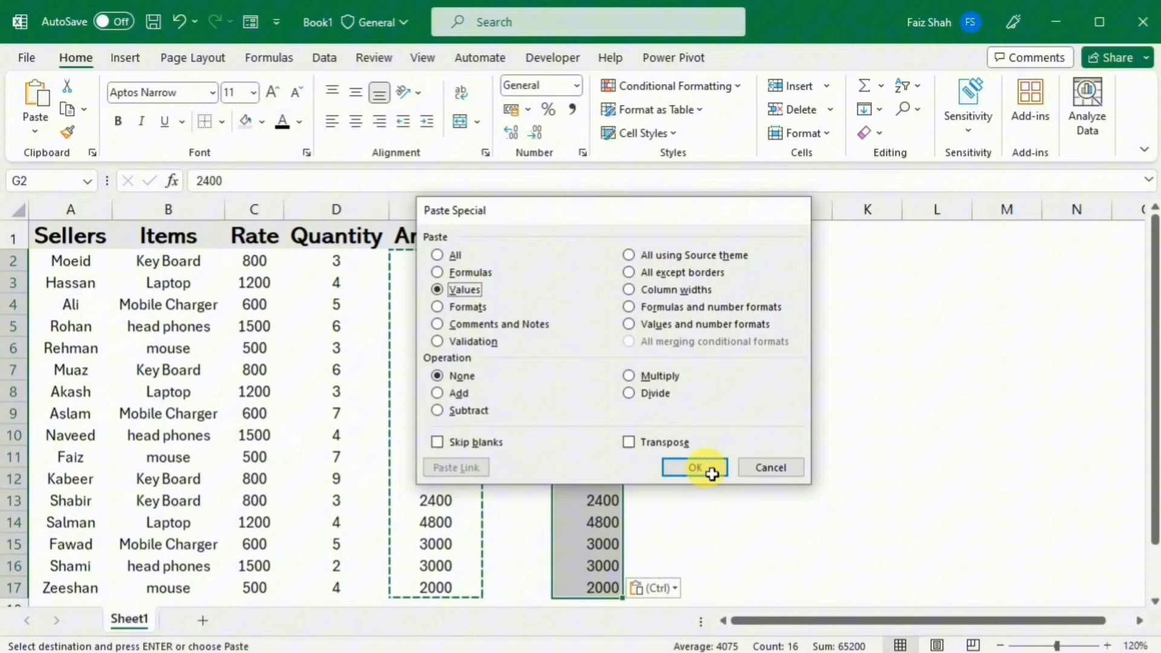
left_click(749, 432)
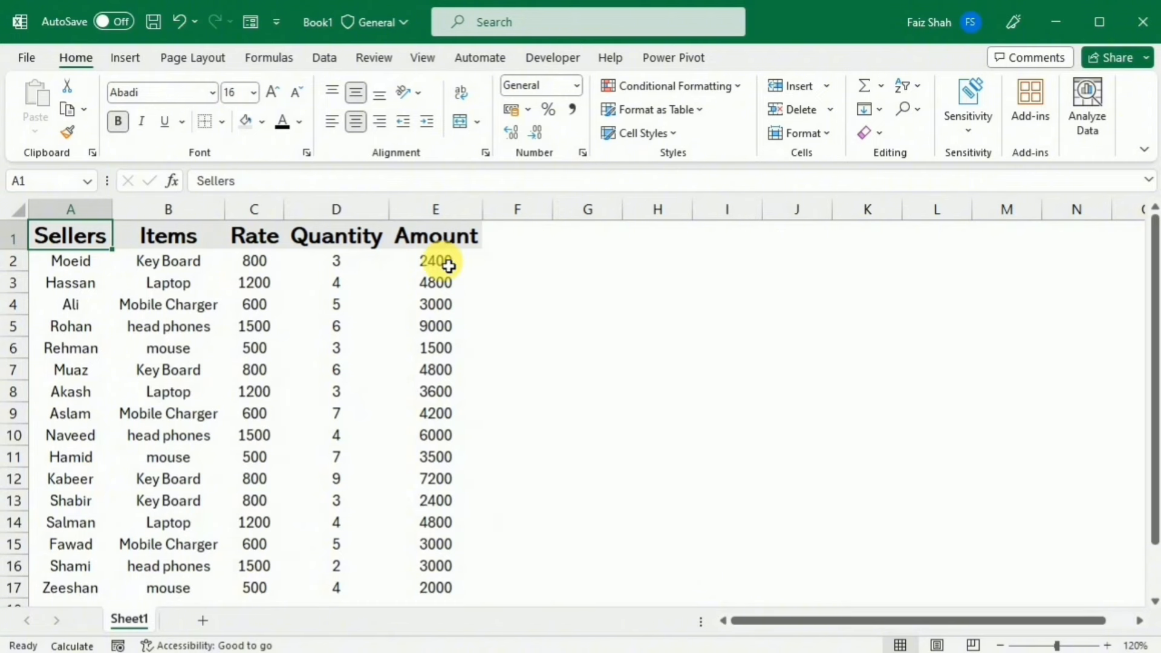
Format the Amount cells E2:E17 as Number with the 1000 separator and 0 decimal places
left_click_drag(447, 261, 483, 589)
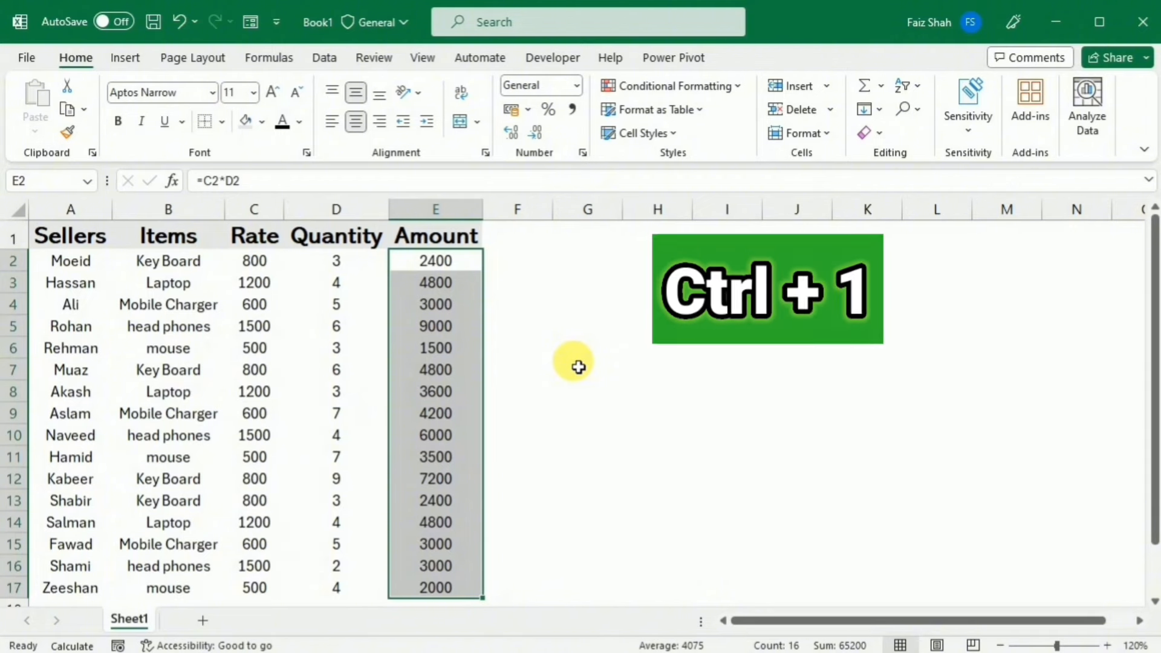
key("ctrl+1")
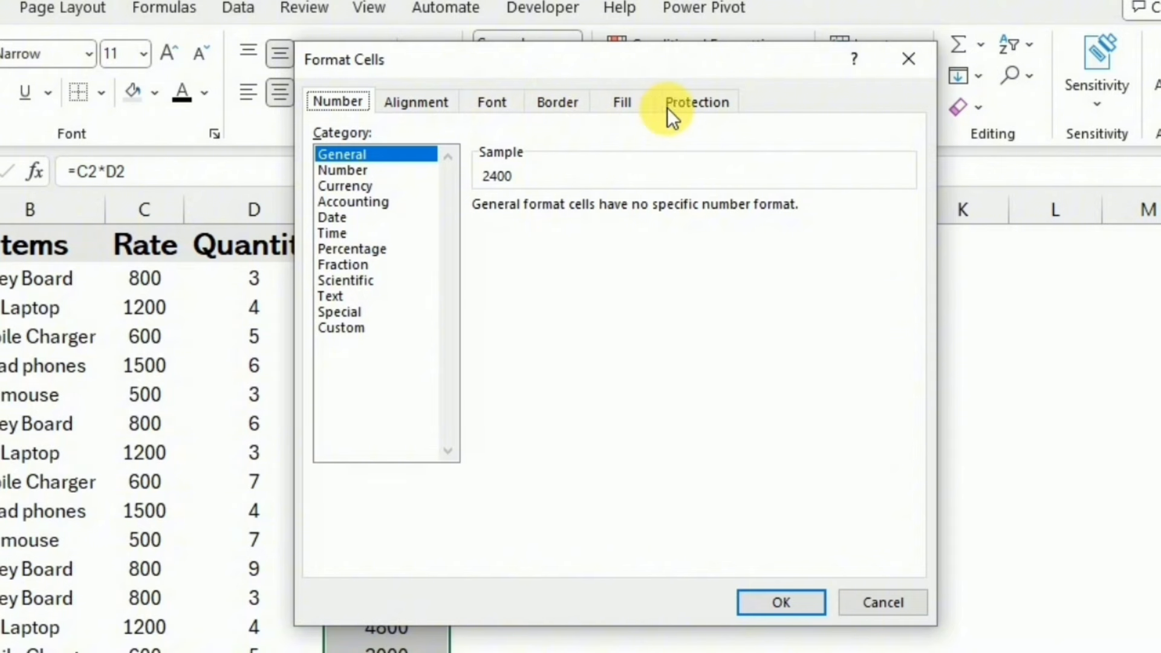
left_click(358, 172)
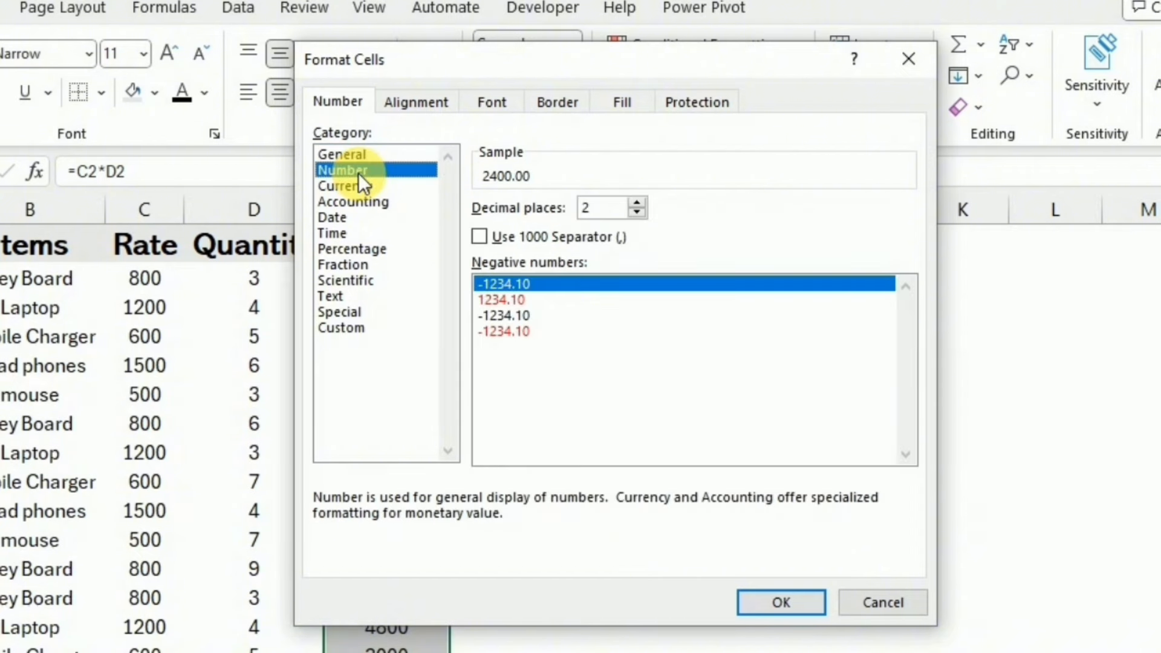
left_click(476, 235)
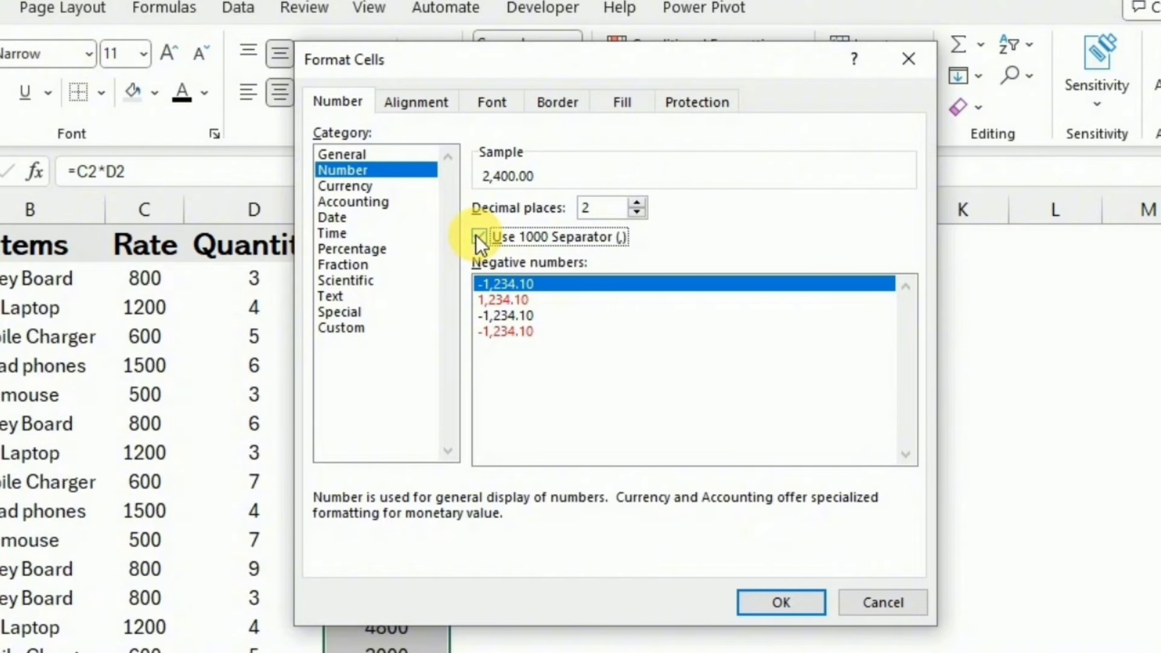
left_click(637, 211)
left_click(637, 211)
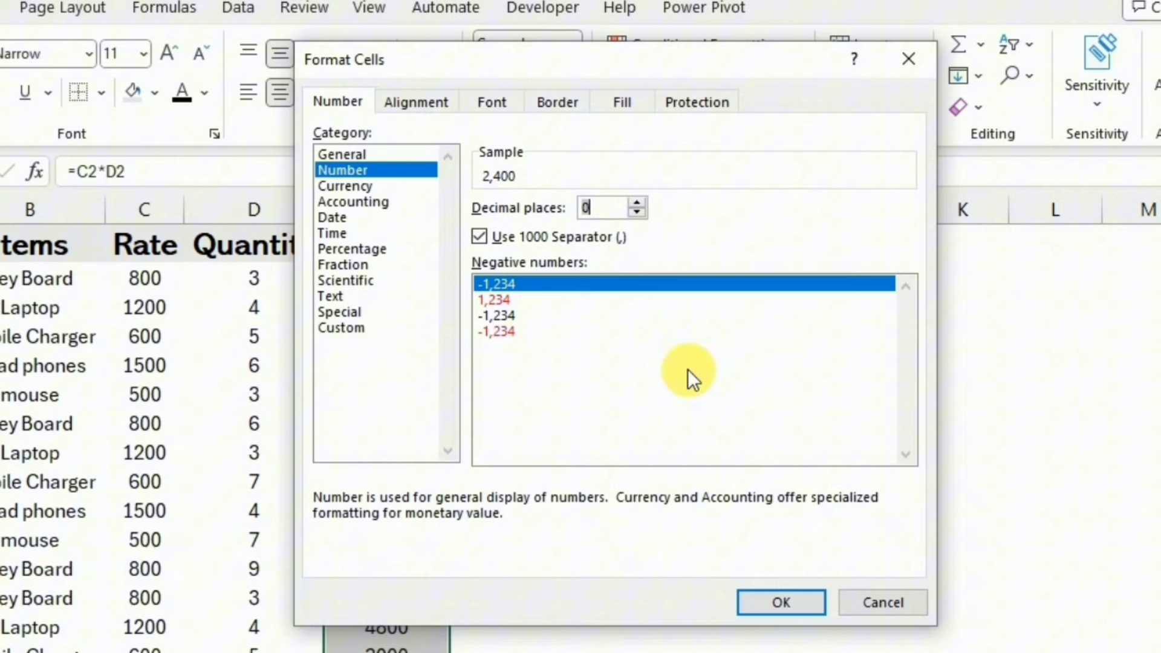
left_click(753, 597)
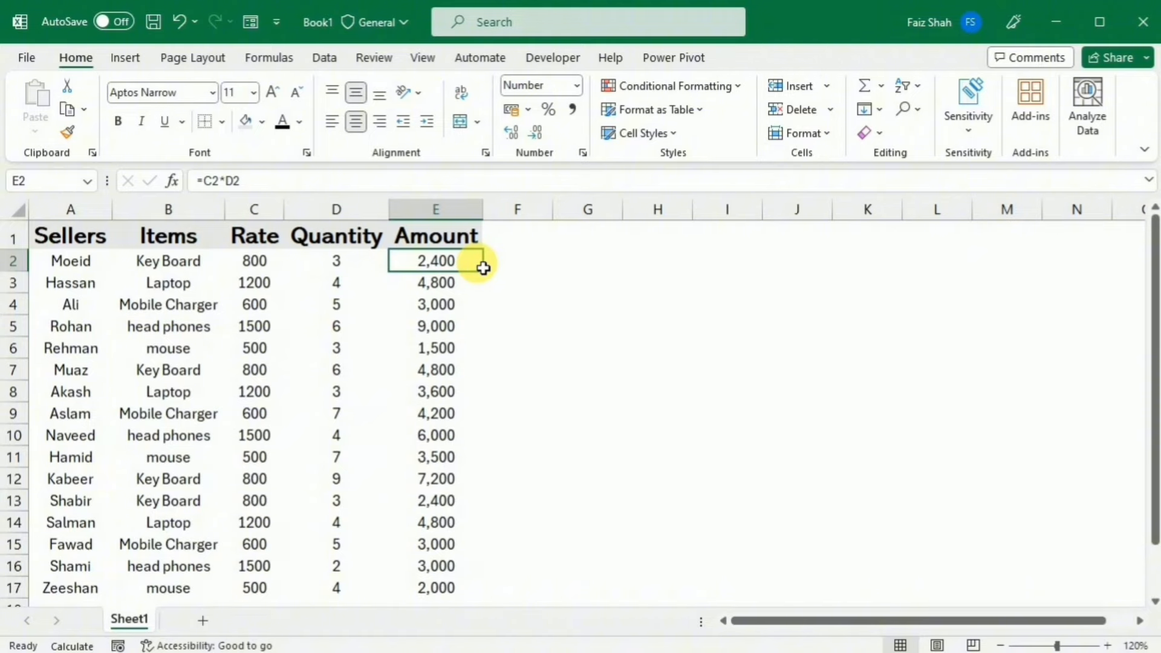
Hide and unhide the Items column from cell B2, and do the same with row 2
left_click(220, 263)
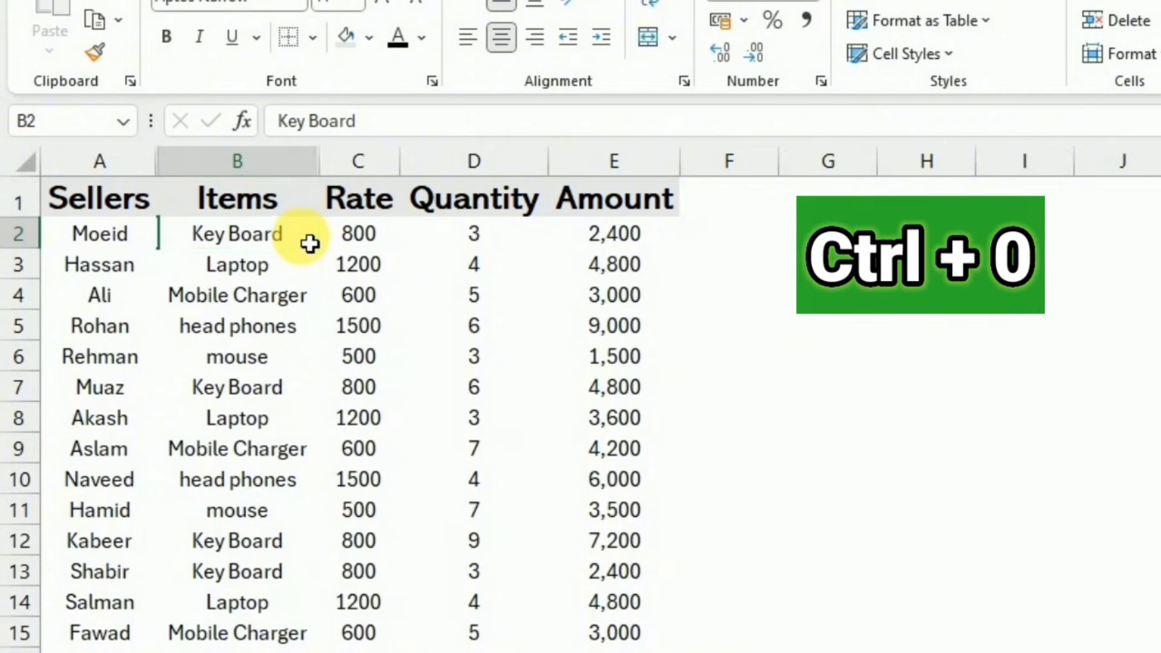
key("ctrl+0")
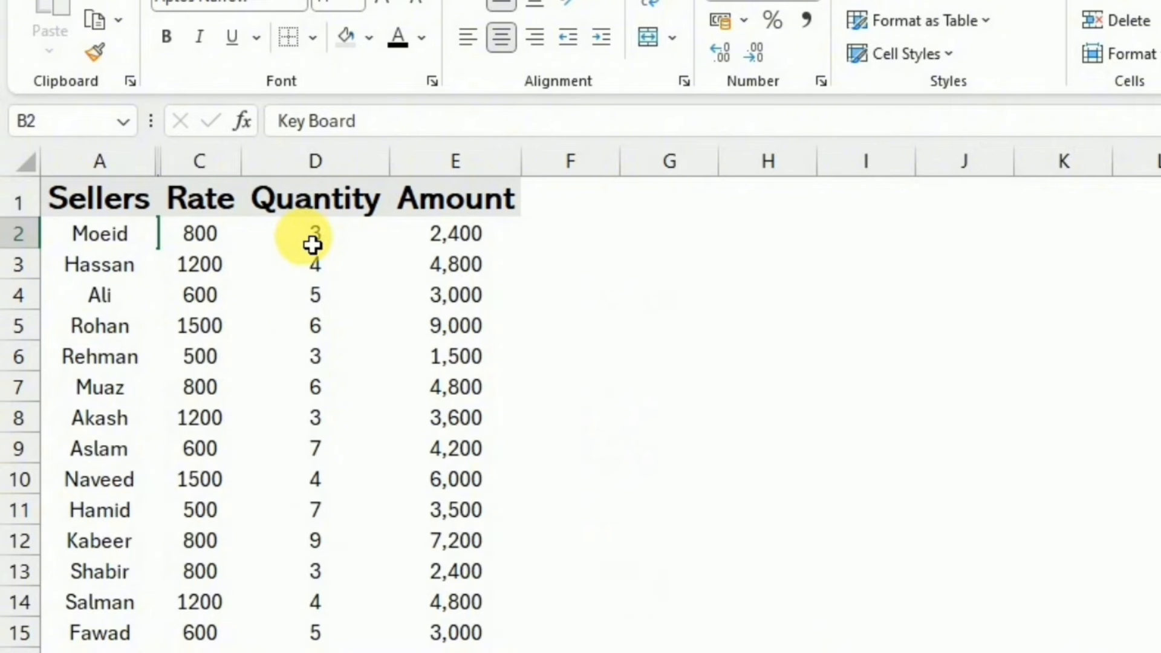
key("ctrl+shift+0")
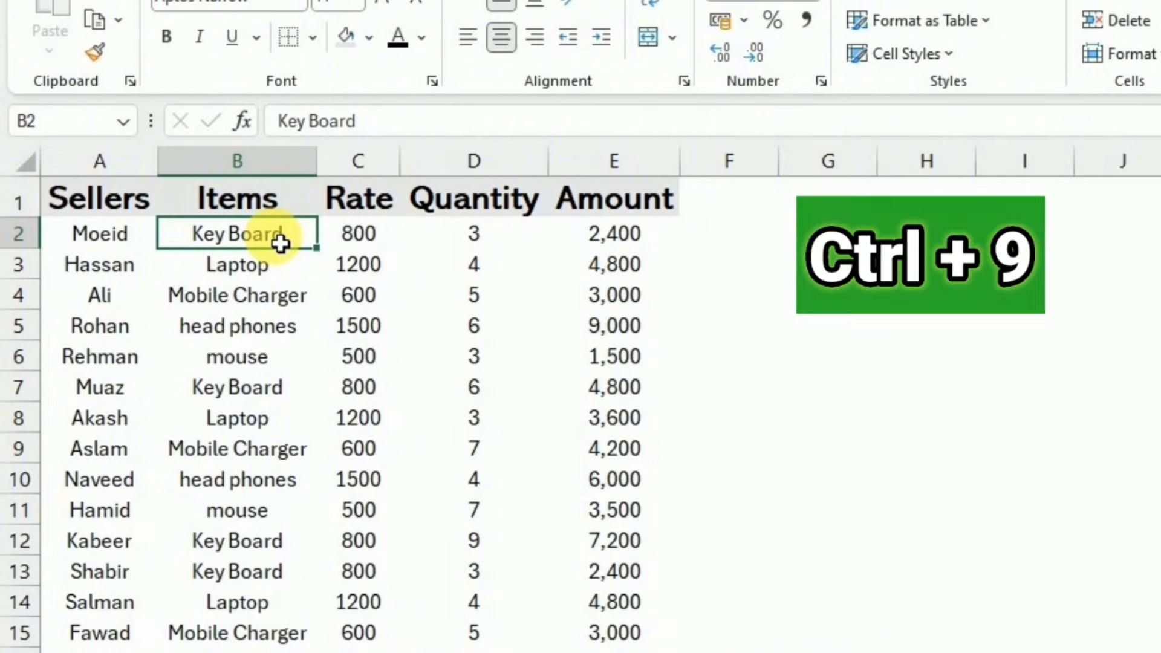
key("ctrl+9")
key("ctrl+shift+9")
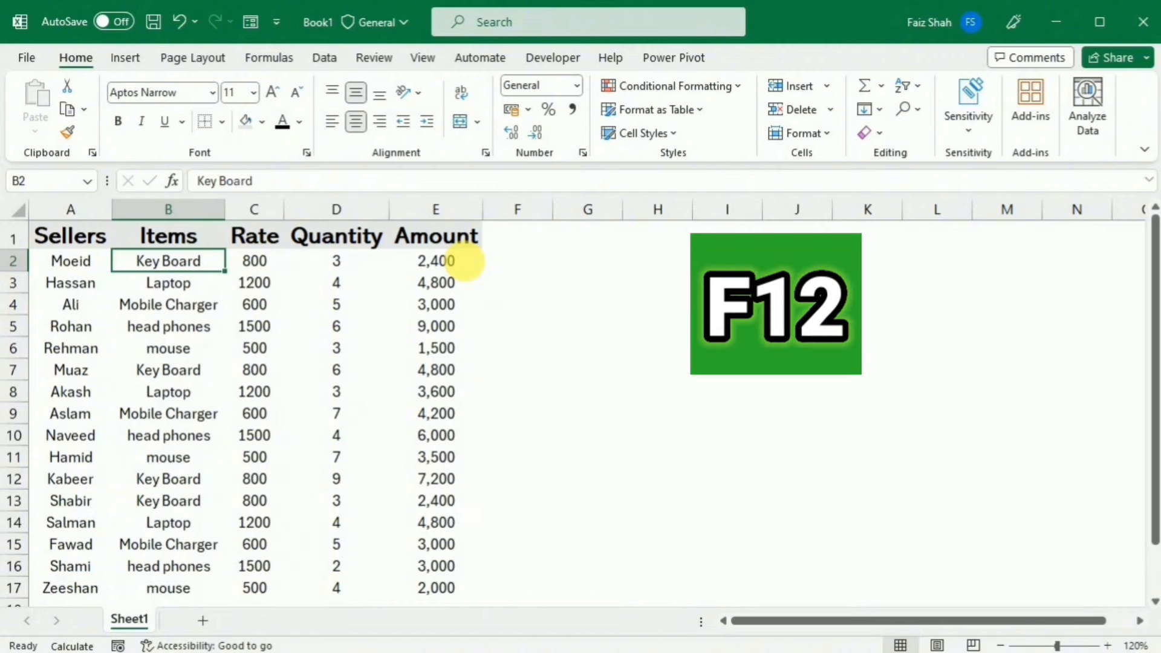
Open the Save As dialog for the workbook and close it without saving
key("F12")
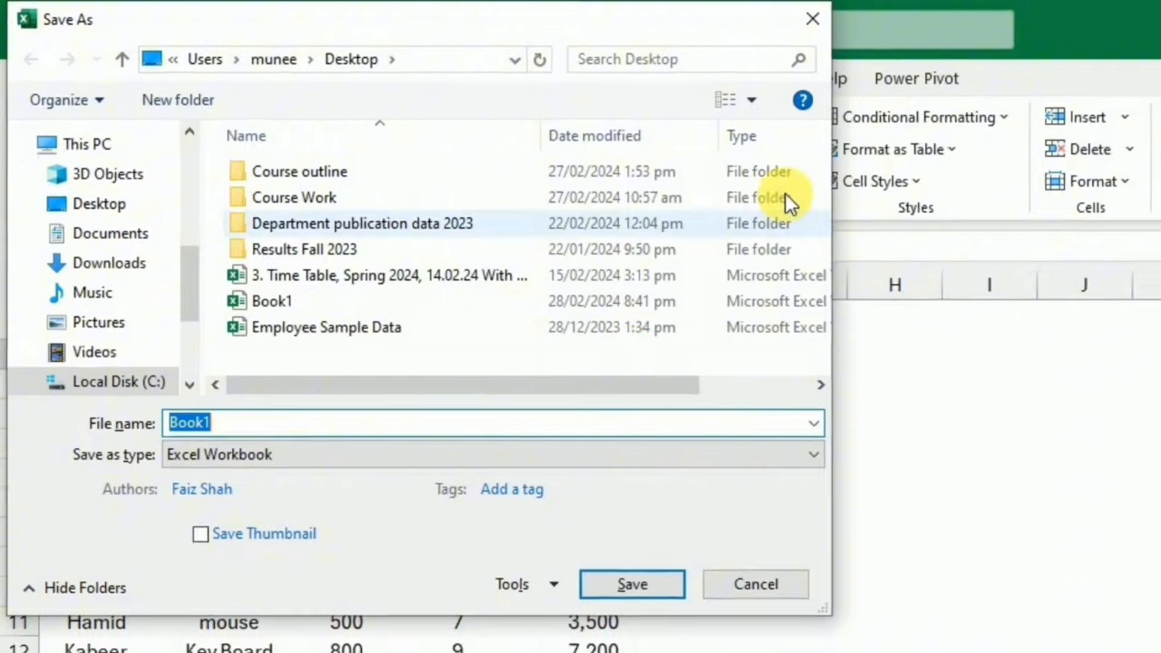
left_click(841, 20)
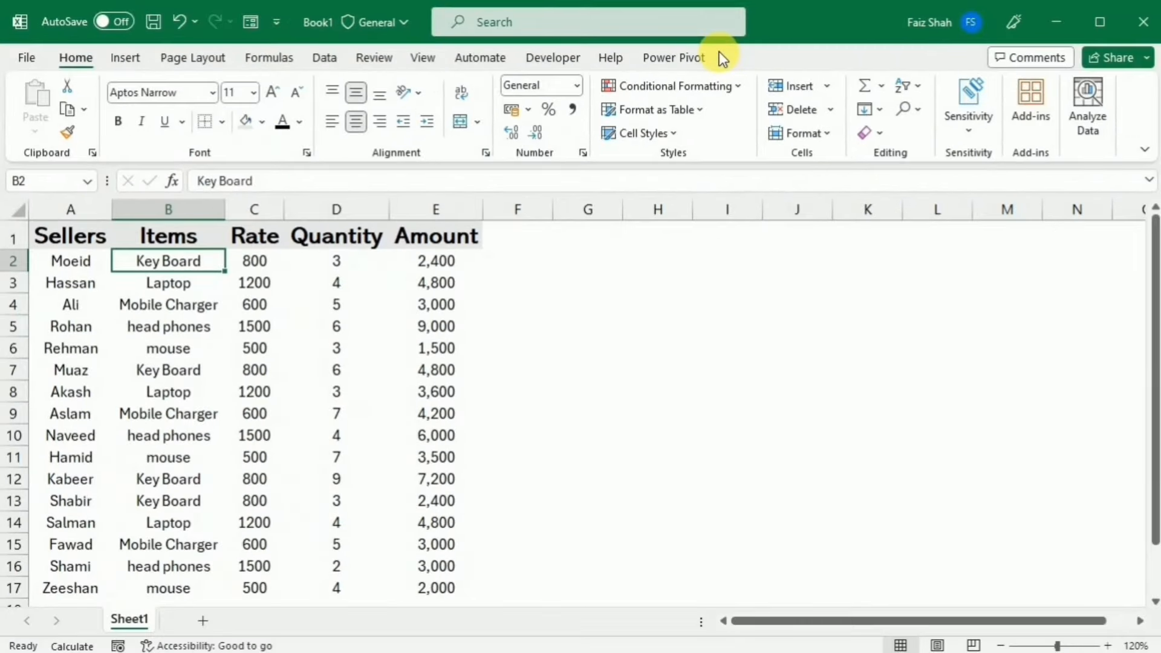